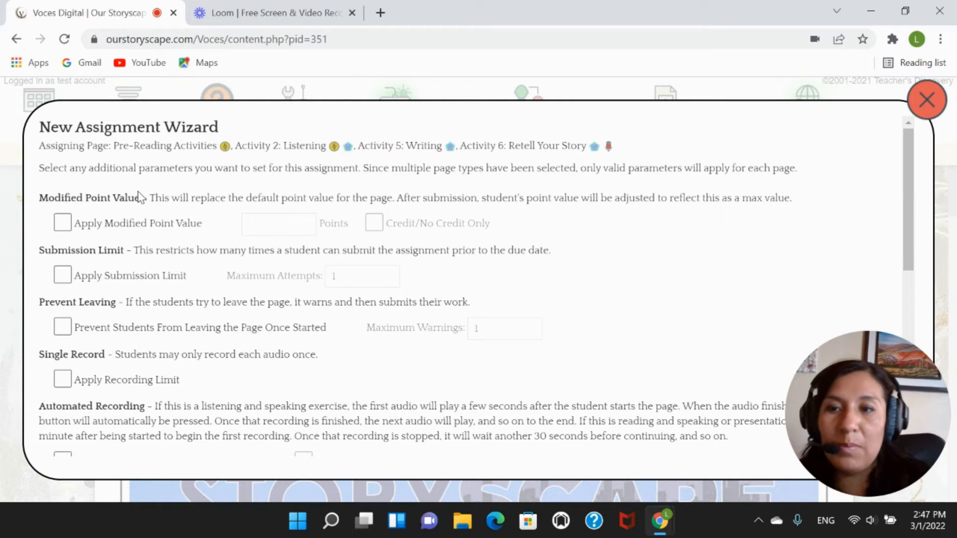
Apply a modified point value of 10 points to the assignment and make it Credit/No Credit Only.
left_click(62, 223)
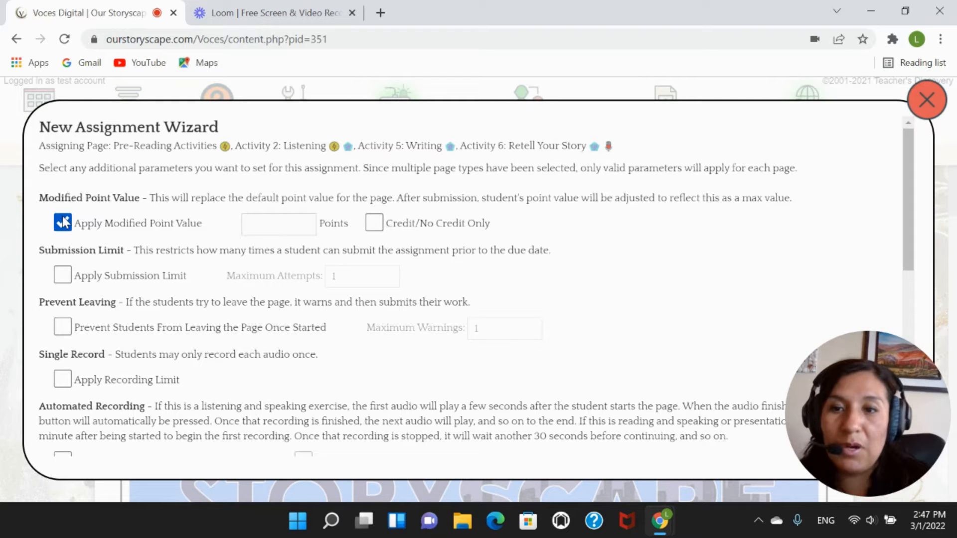
left_click(273, 228)
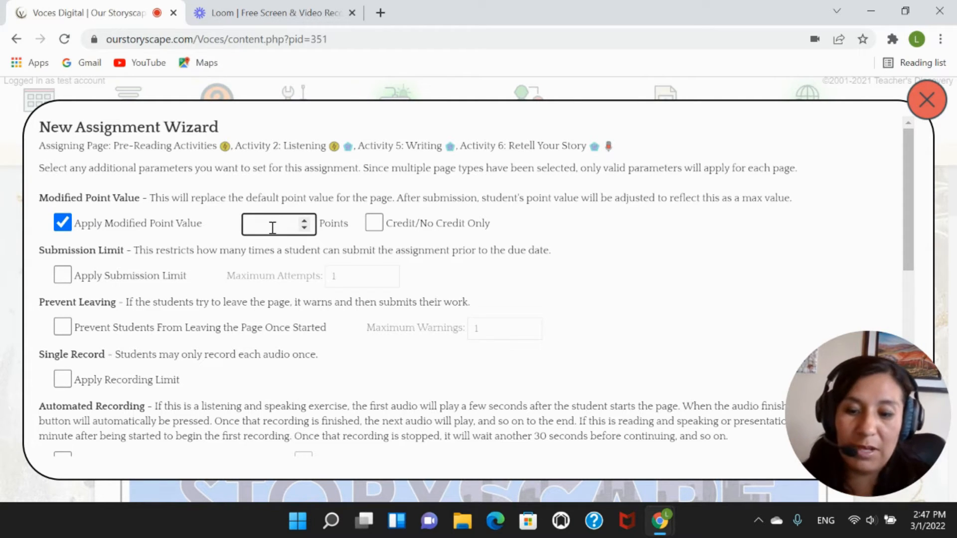
type("10")
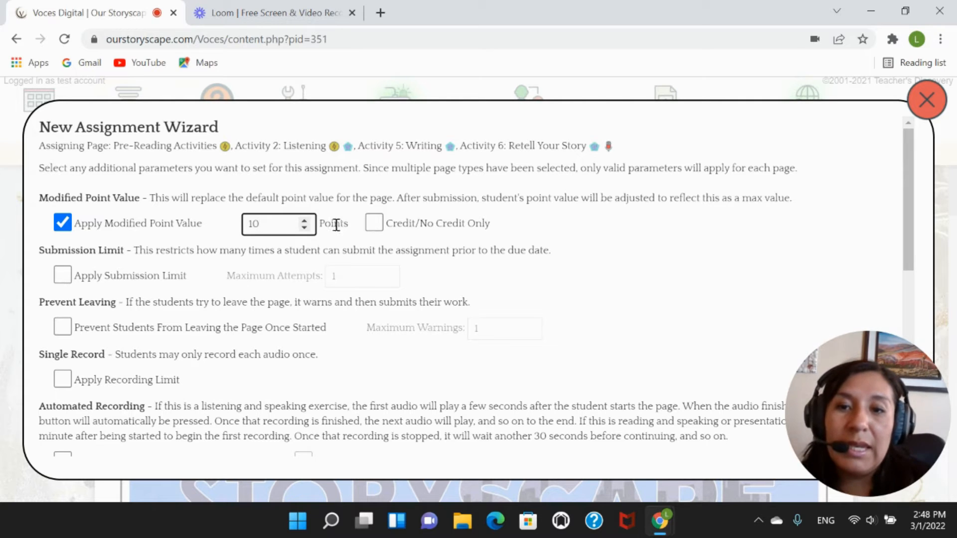
left_click(376, 225)
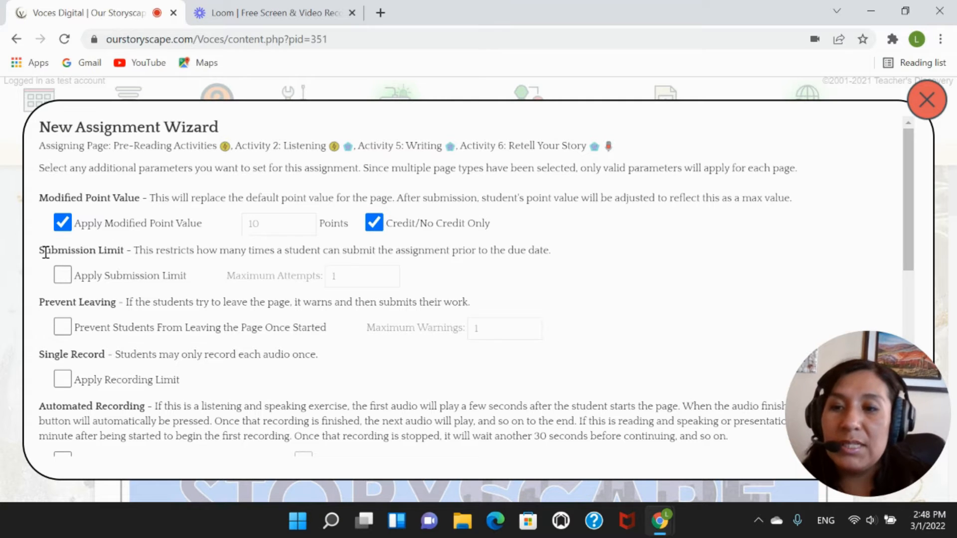
Apply a submission limit to the assignment with a maximum of 3 attempts.
left_click_drag(45, 252, 127, 250)
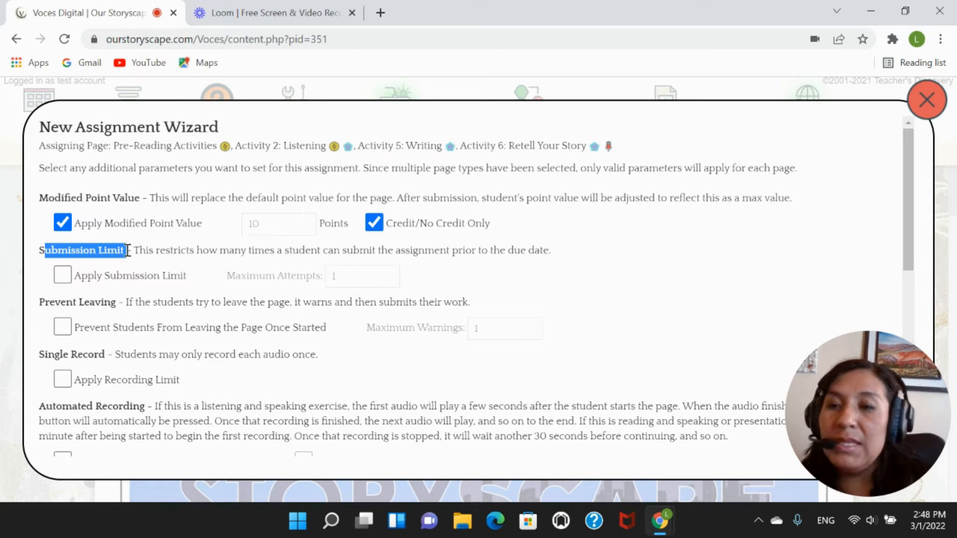
left_click(62, 280)
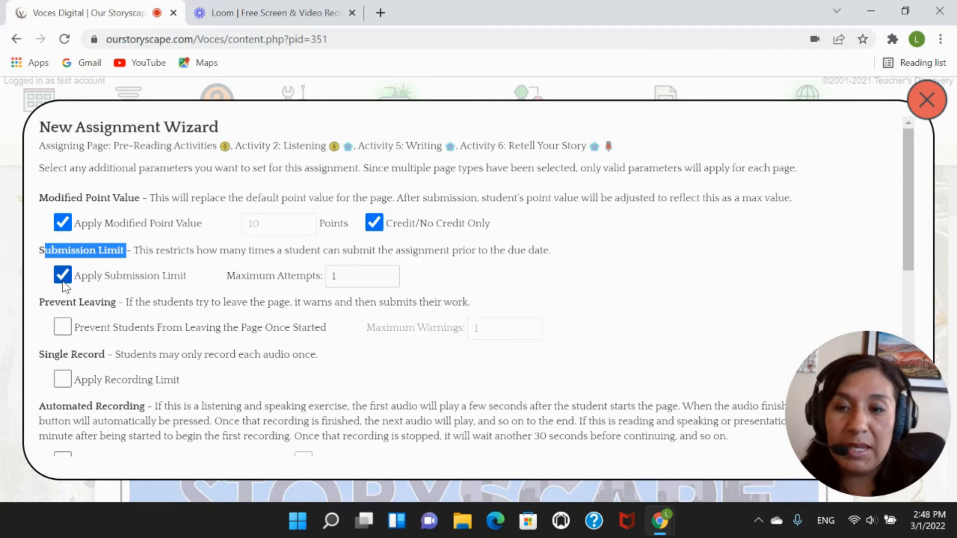
left_click(351, 278)
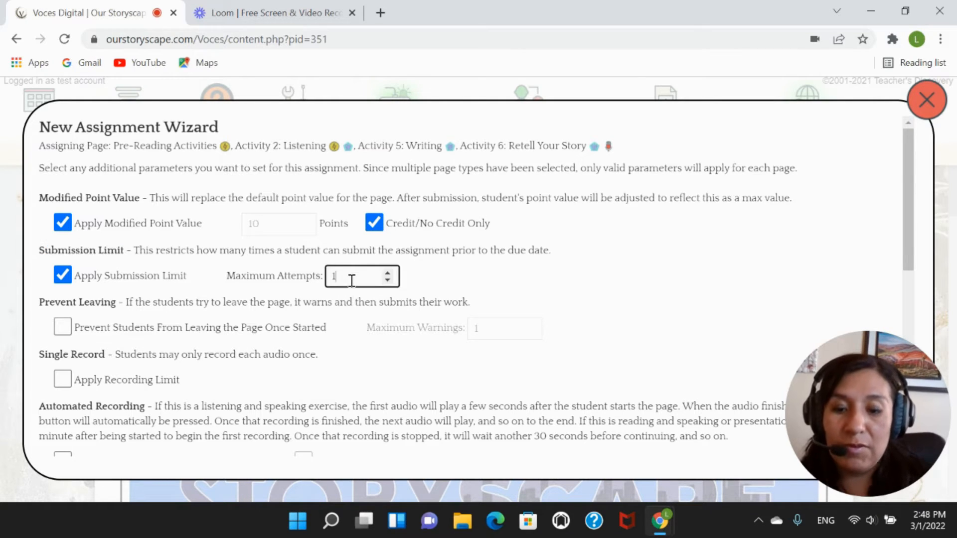
key("BackSpace")
type("3")
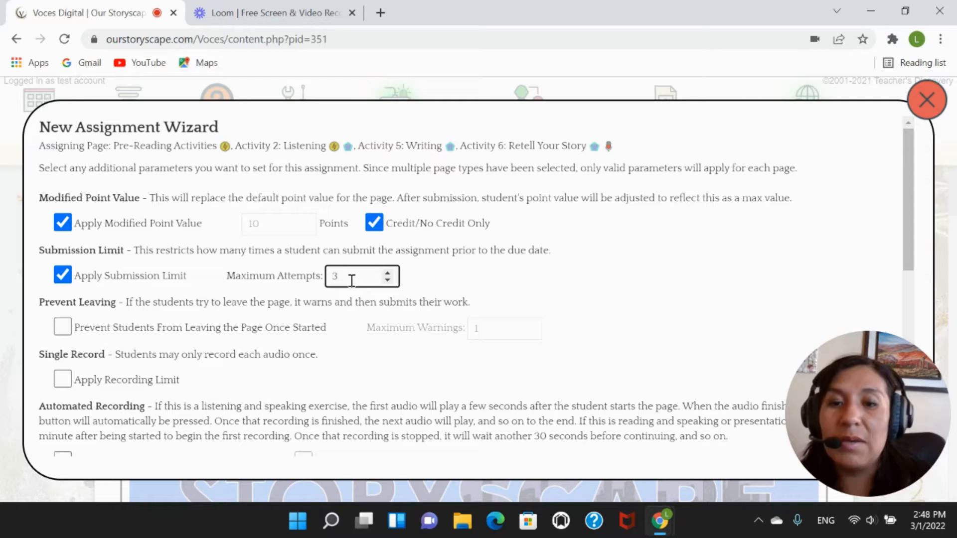
left_click(446, 281)
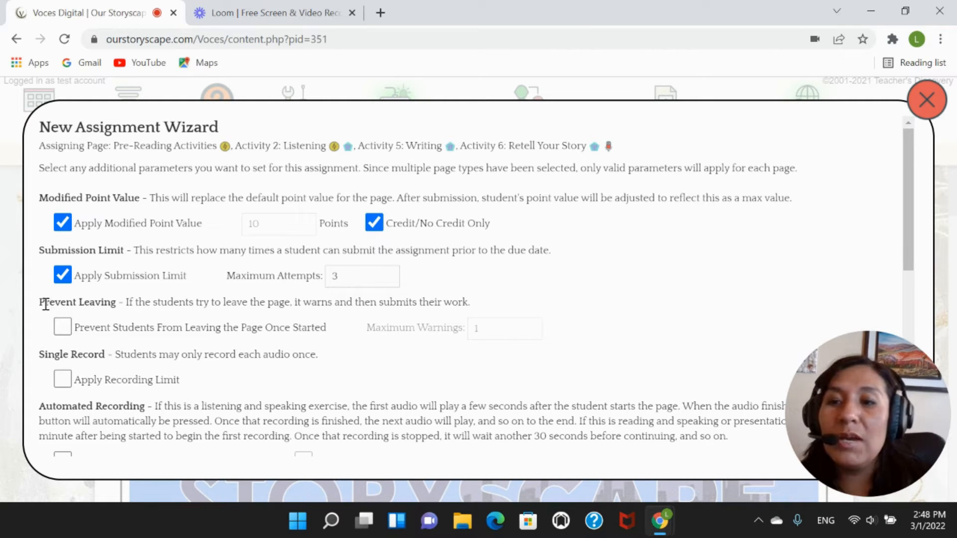
Prevent students from leaving the page once started, allowing a maximum of 2 warnings.
left_click_drag(45, 305, 113, 304)
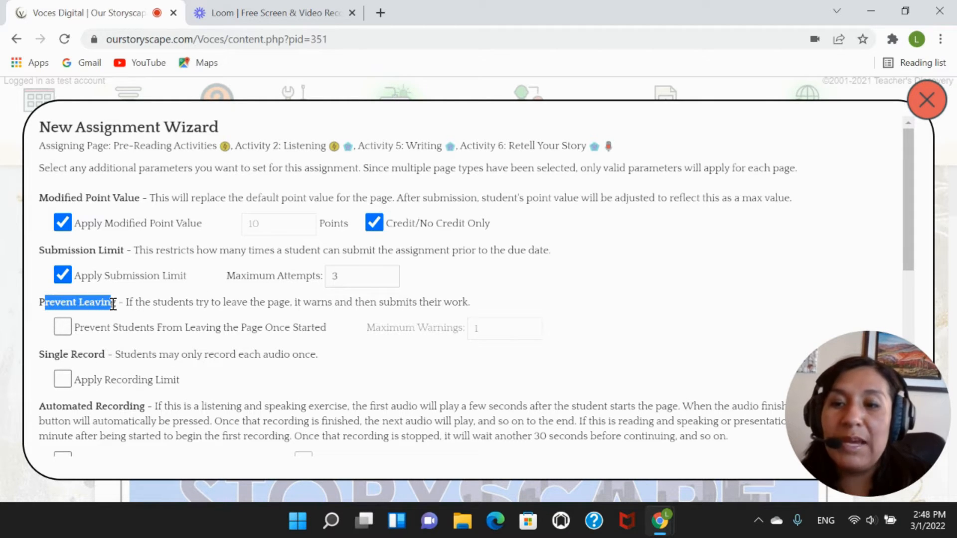
left_click(69, 333)
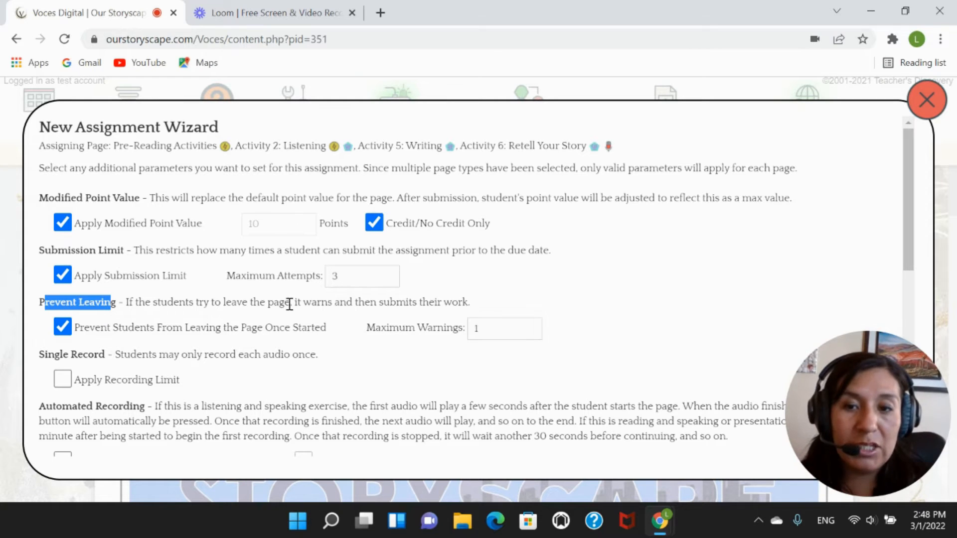
left_click(119, 302)
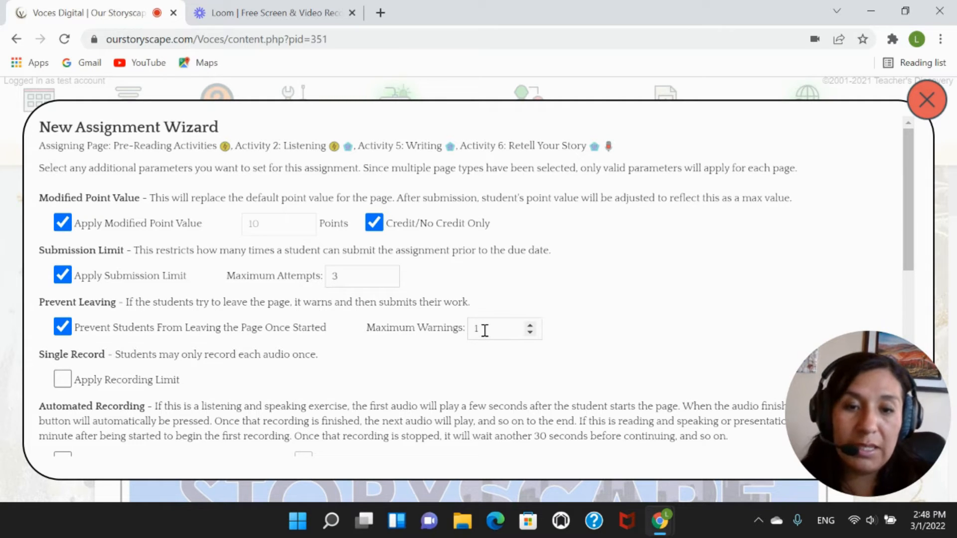
left_click(485, 330)
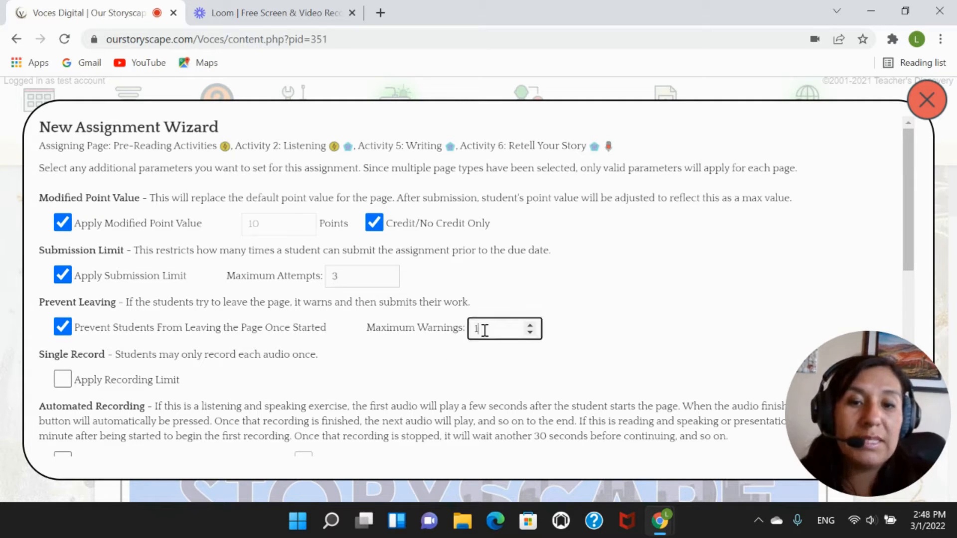
key("BackSpace")
type("2")
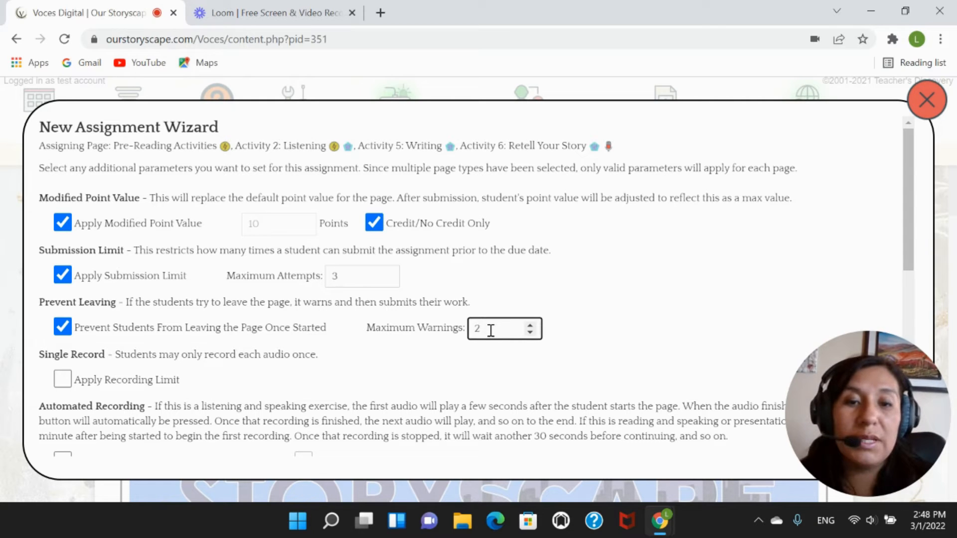
left_click(596, 341)
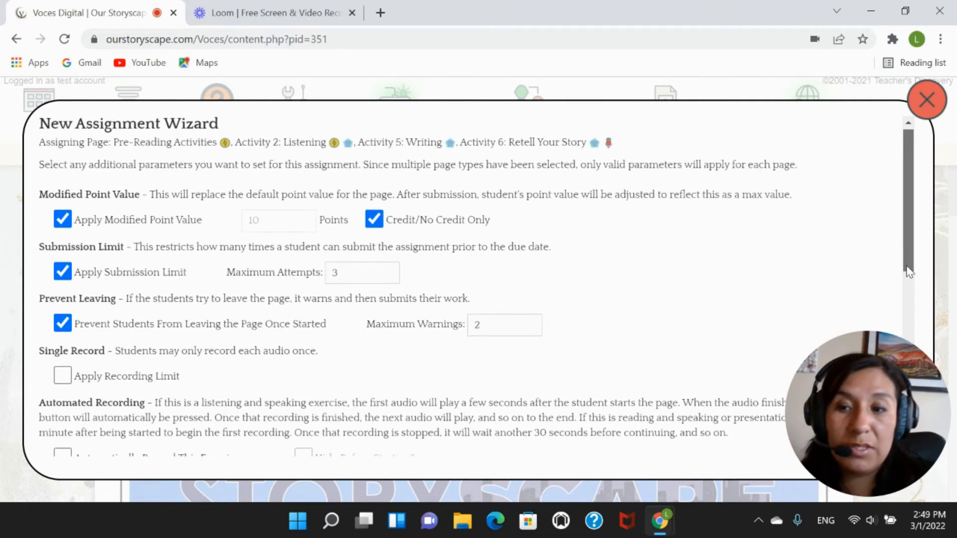
Limit students to a single recording per audio and enable automatic recording of the exercise, with Hide Before Starting off.
left_click_drag(907, 256, 899, 342)
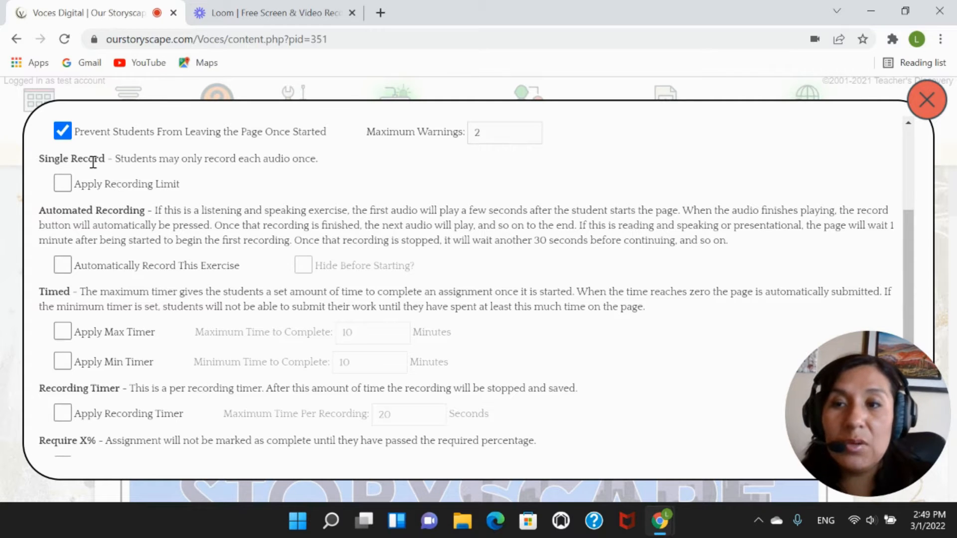
left_click(63, 184)
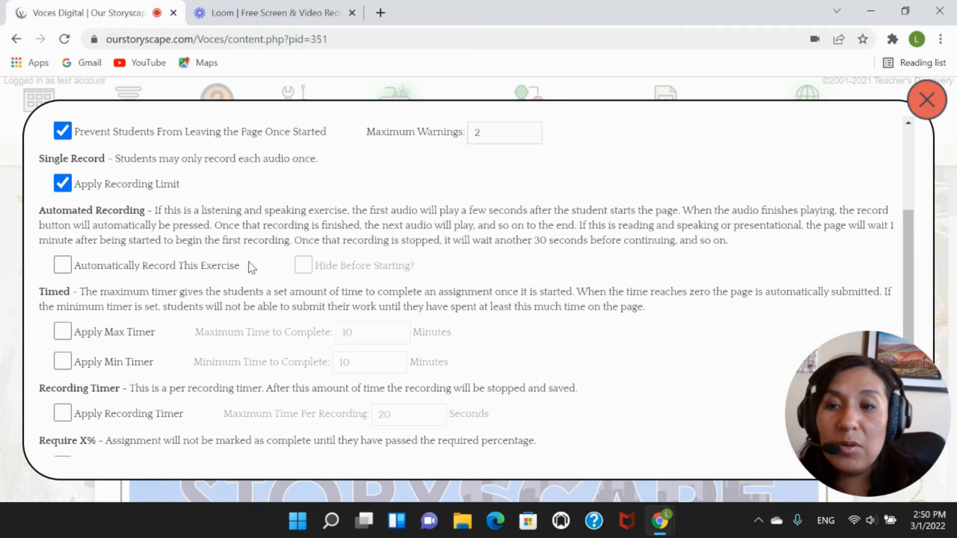
left_click(65, 267)
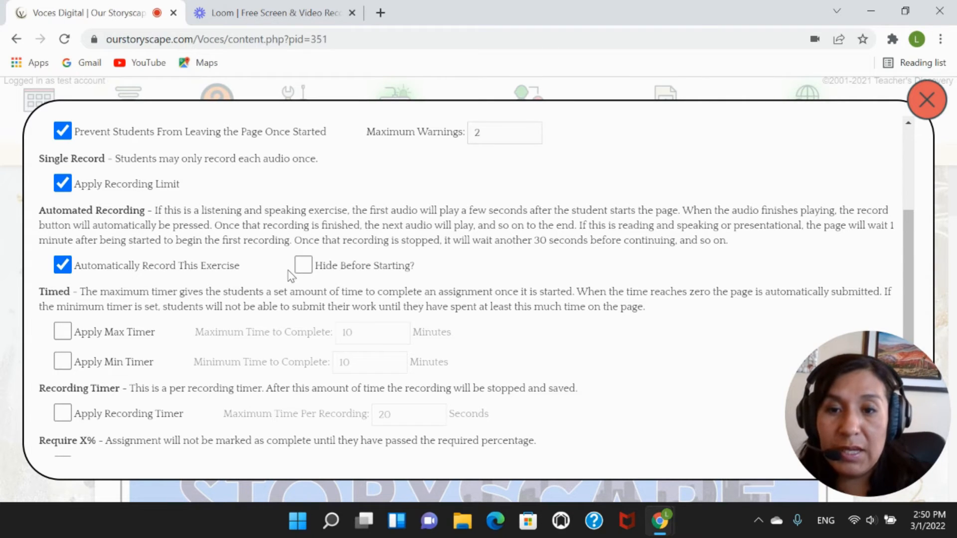
left_click(303, 265)
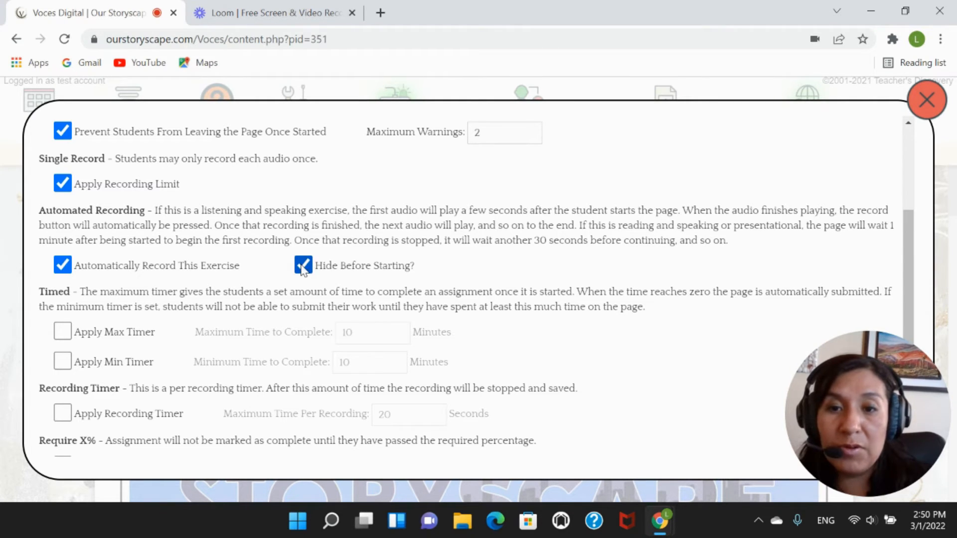
left_click(62, 265)
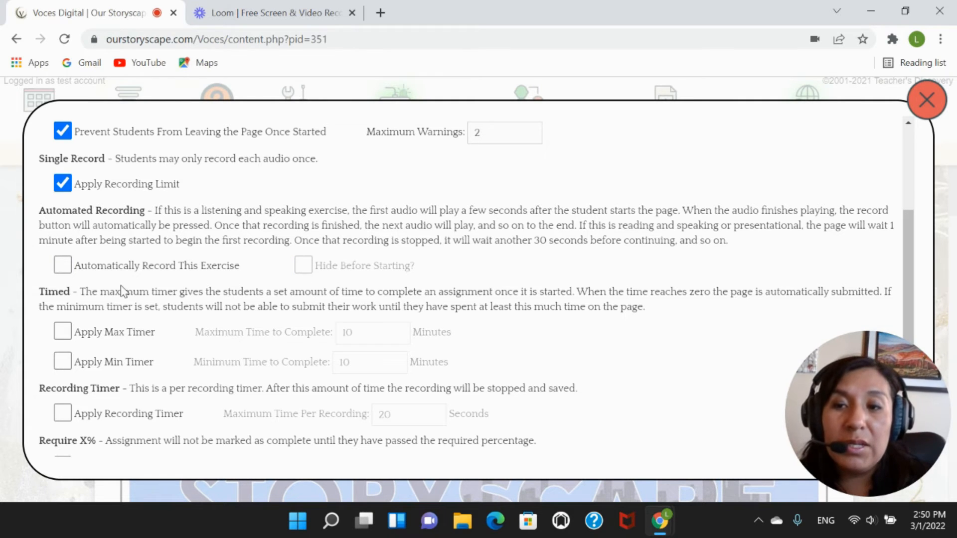
left_click(62, 265)
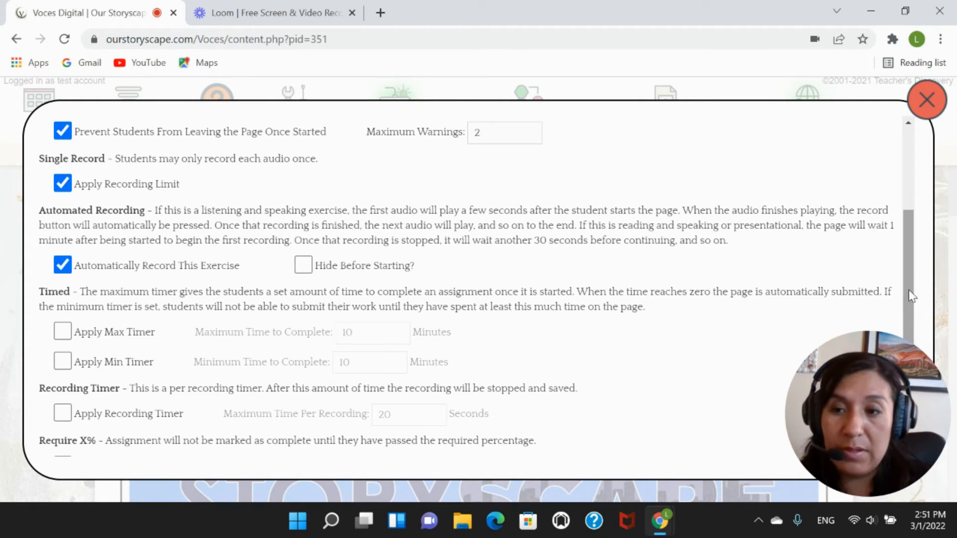
Apply the maximum timer with 3 minutes as the maximum time to complete.
left_click_drag(909, 289, 911, 353)
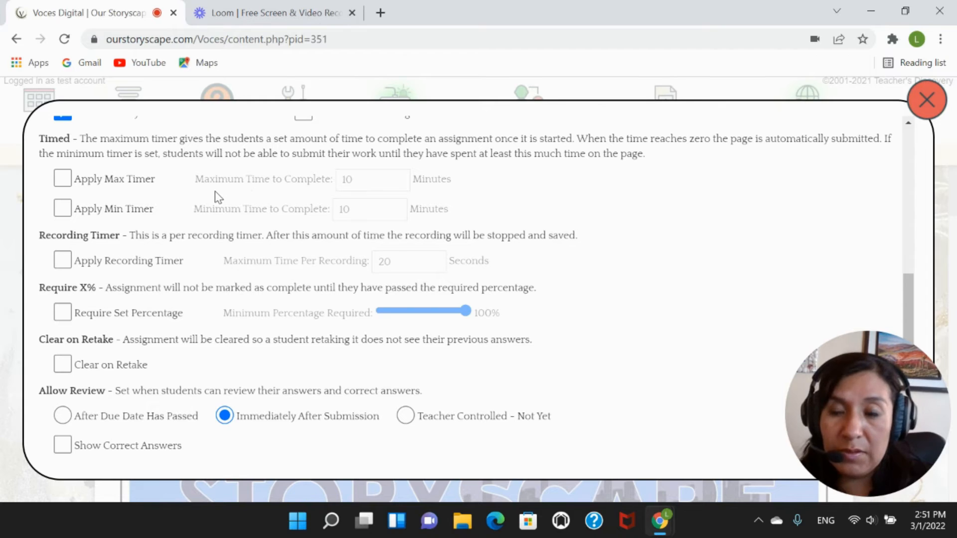
left_click(62, 178)
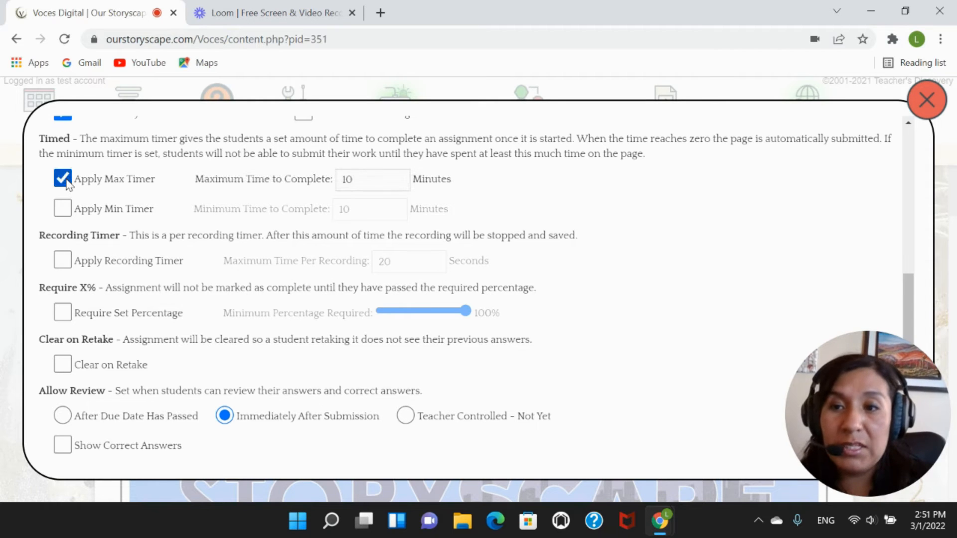
left_click(363, 182)
key("BackSpace")
key("BackSpace")
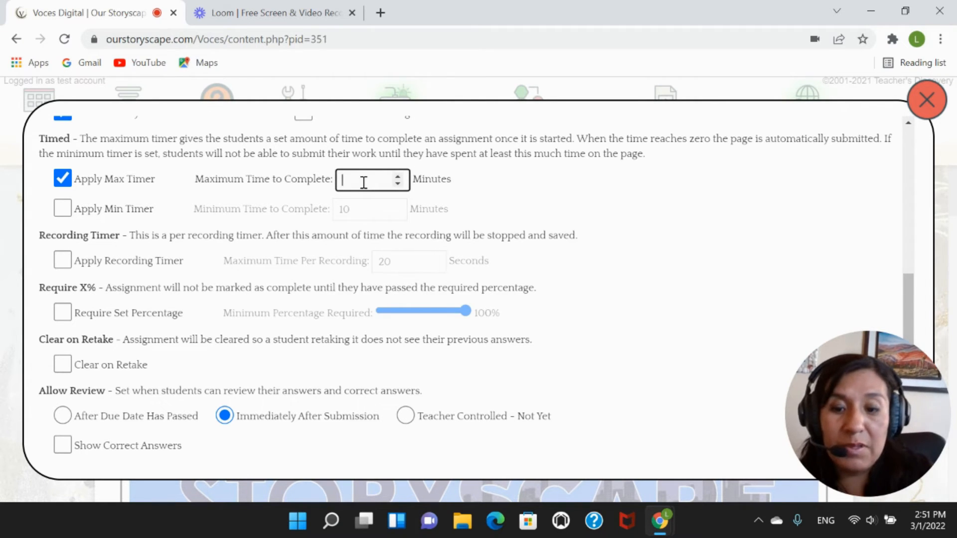
type("3")
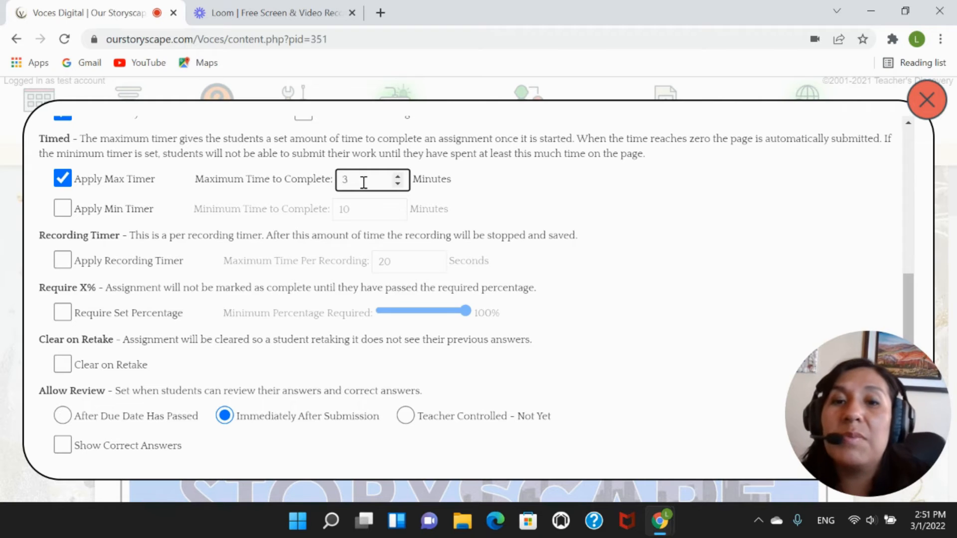
left_click(296, 193)
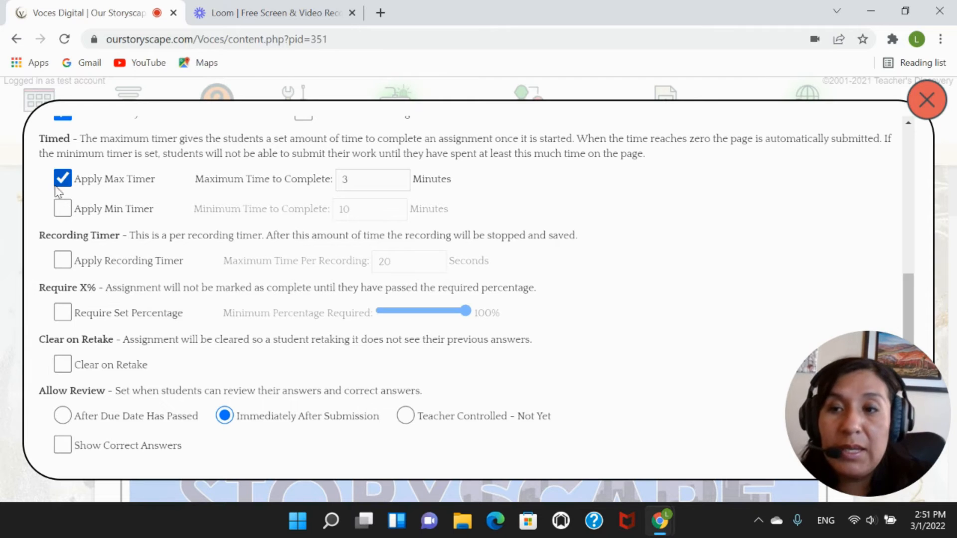
Apply the minimum timer with 2 minutes as the minimum time to complete.
left_click(62, 210)
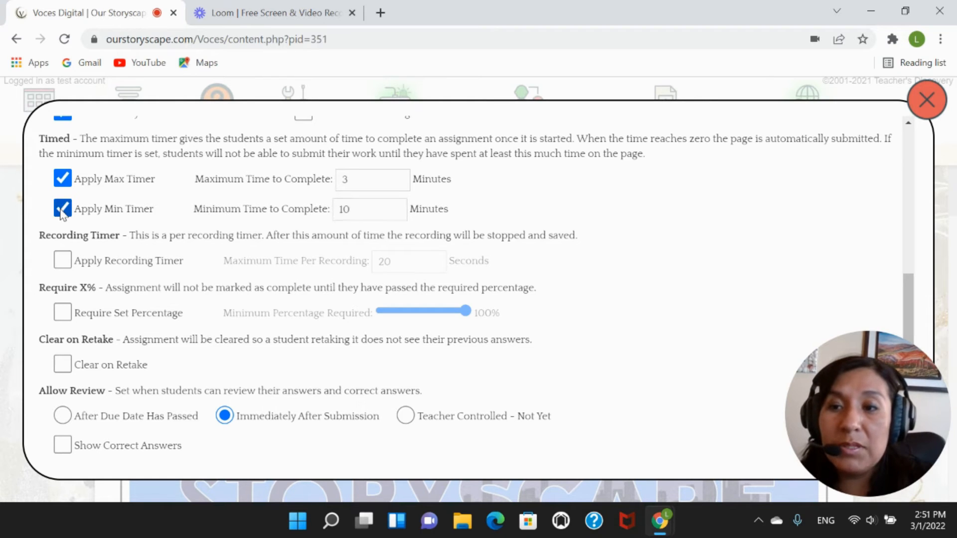
left_click(363, 207)
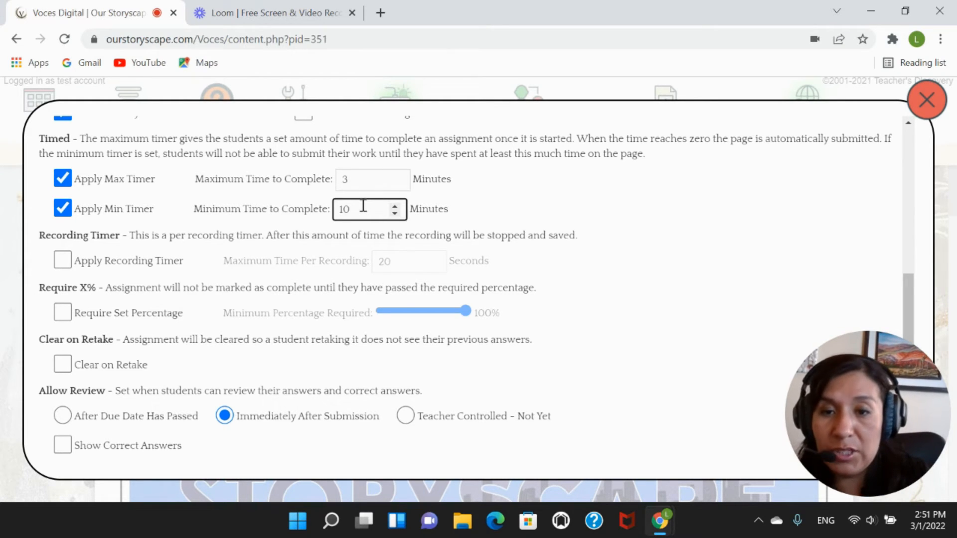
key("BackSpace")
key("BackSpace")
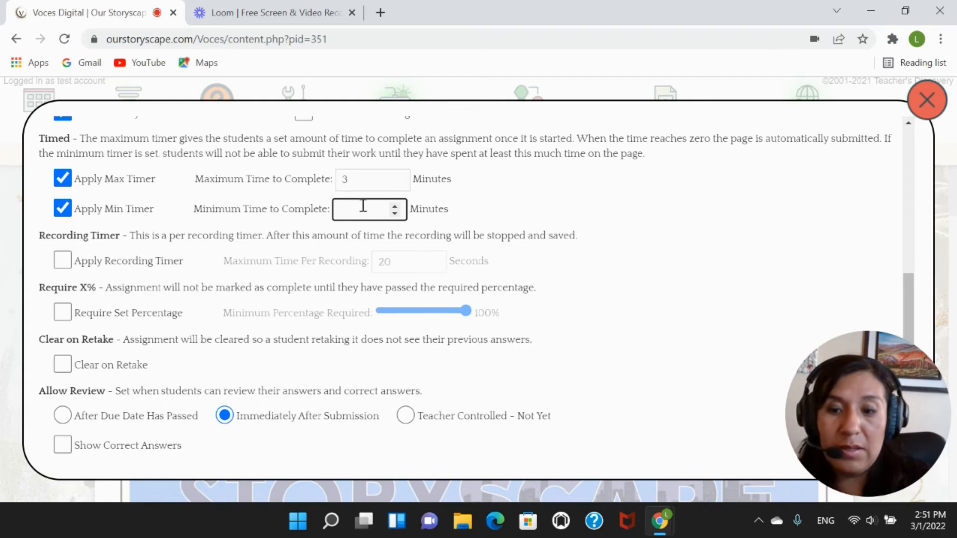
type("2")
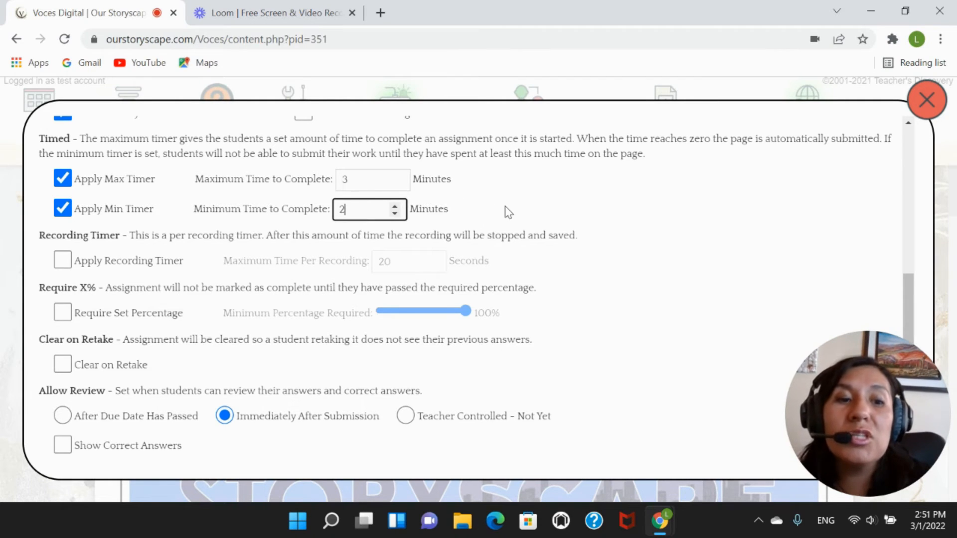
left_click(471, 214)
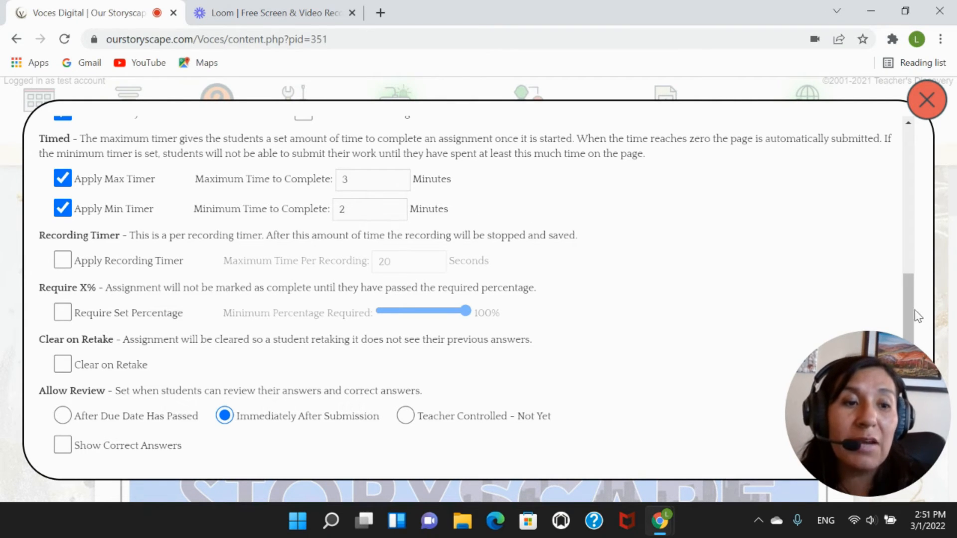
Apply the recording timer with a maximum of 3 seconds per recording.
scroll(917, 315, "down", 2)
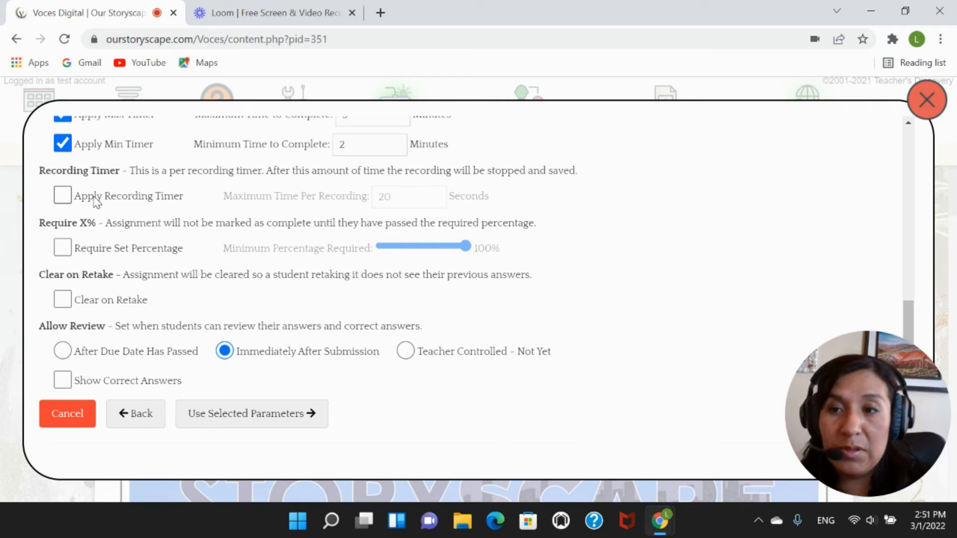
left_click(70, 197)
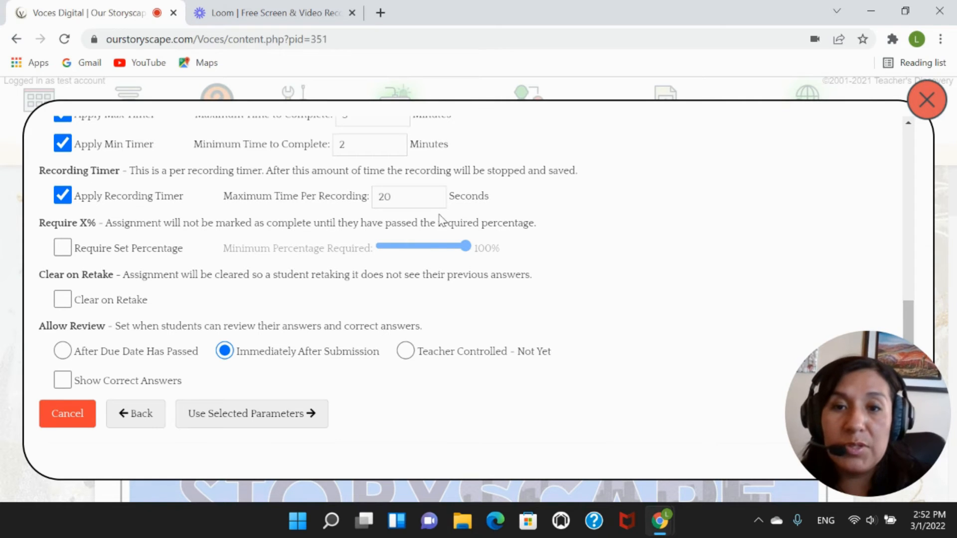
left_click(417, 200)
key("BackSpace")
key("BackSpace")
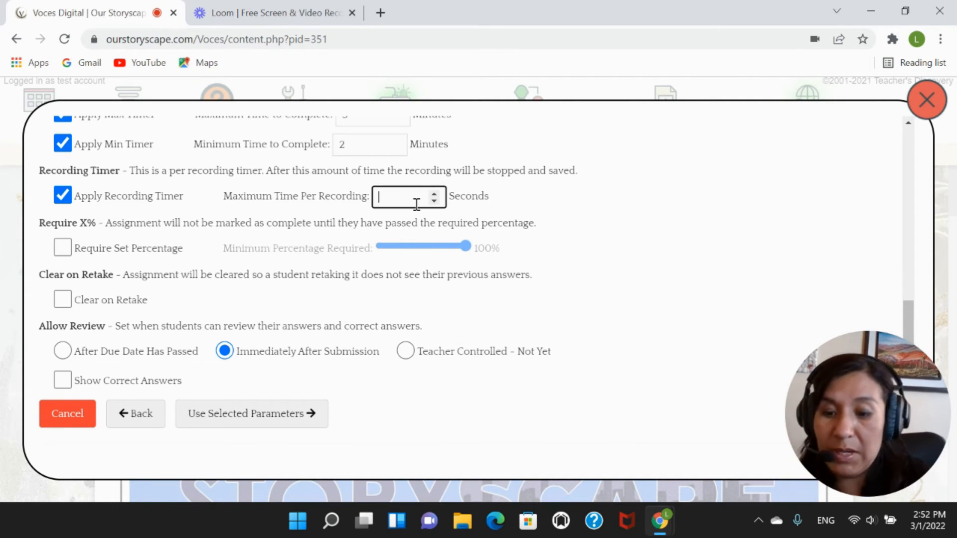
type("3")
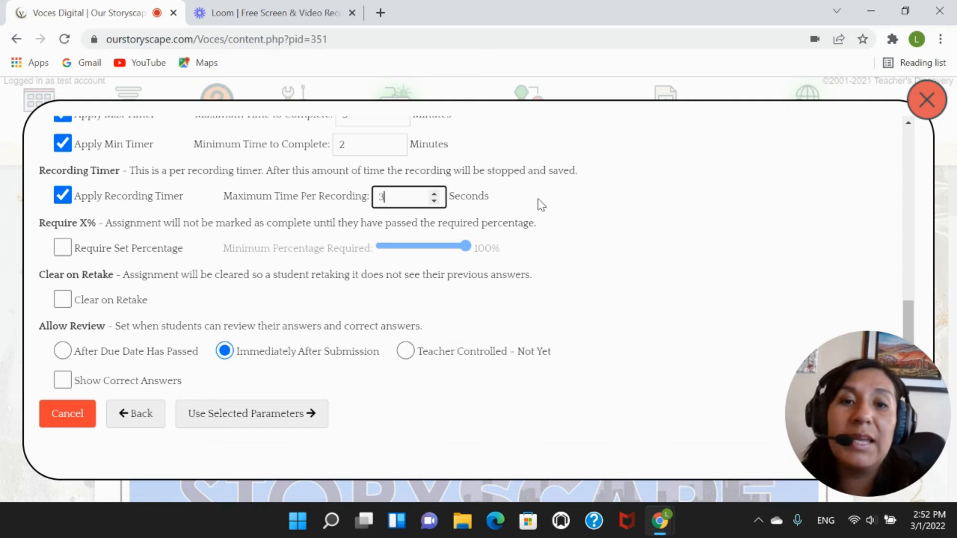
Set the recording timer's maximum time per recording to 60 seconds.
key("BackSpace")
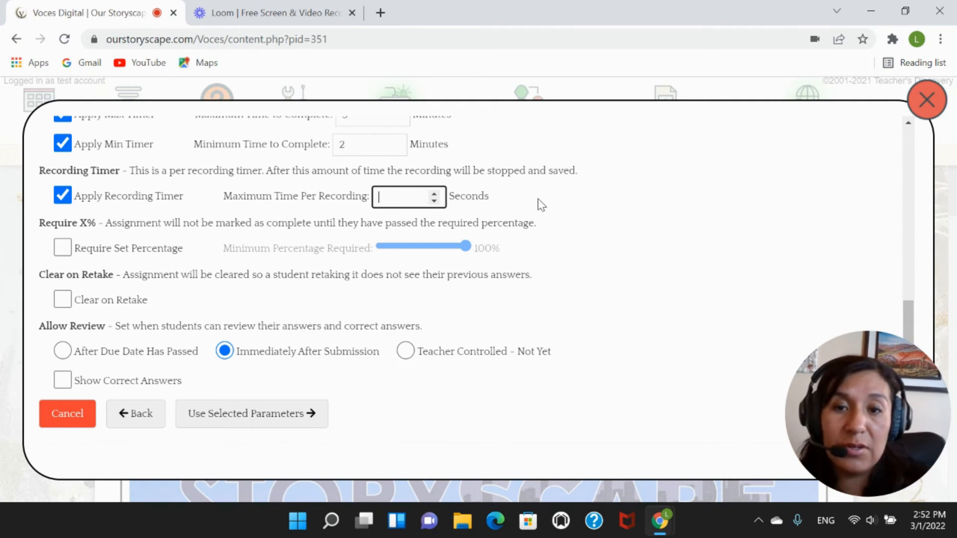
type("60")
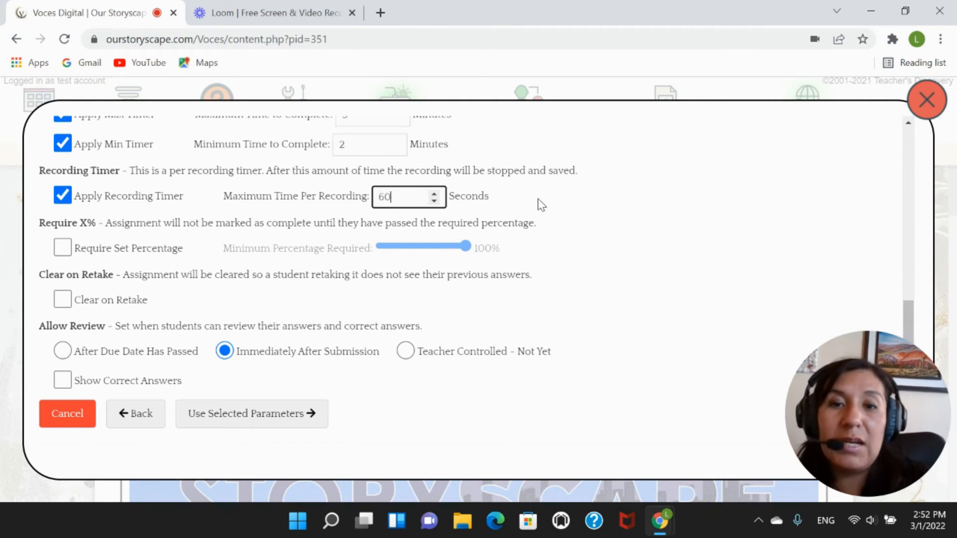
left_click(539, 199)
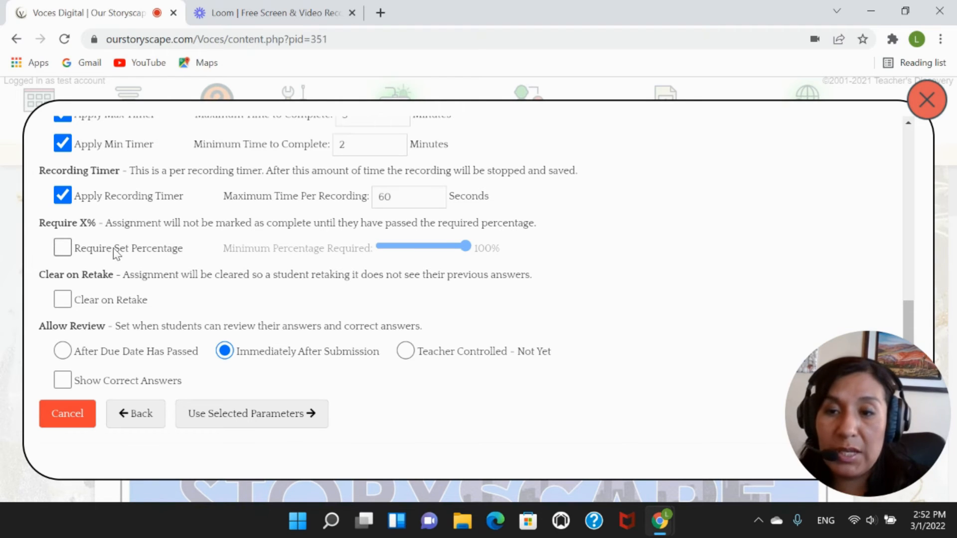
Require a set percentage with a 70% minimum for completion, and enable Clear on Retake.
left_click(64, 250)
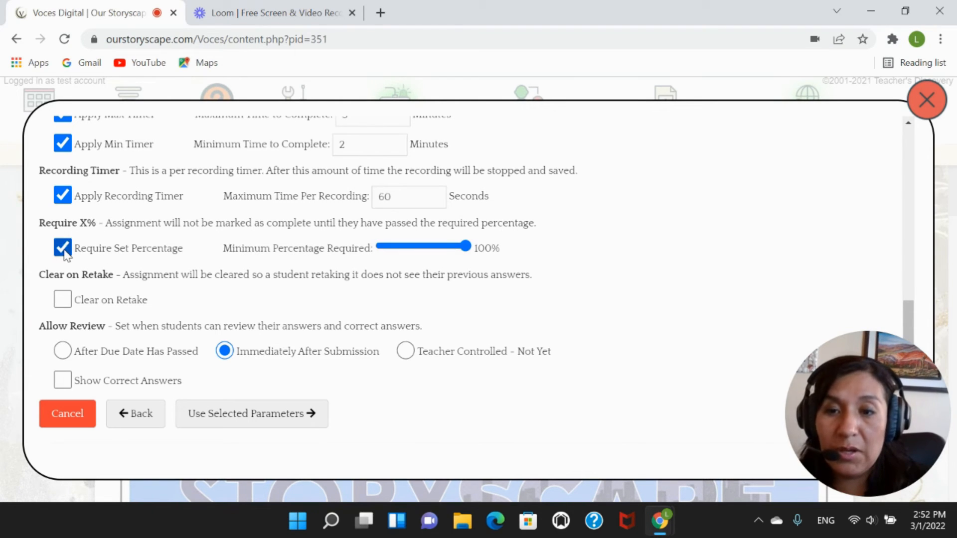
left_click(404, 248)
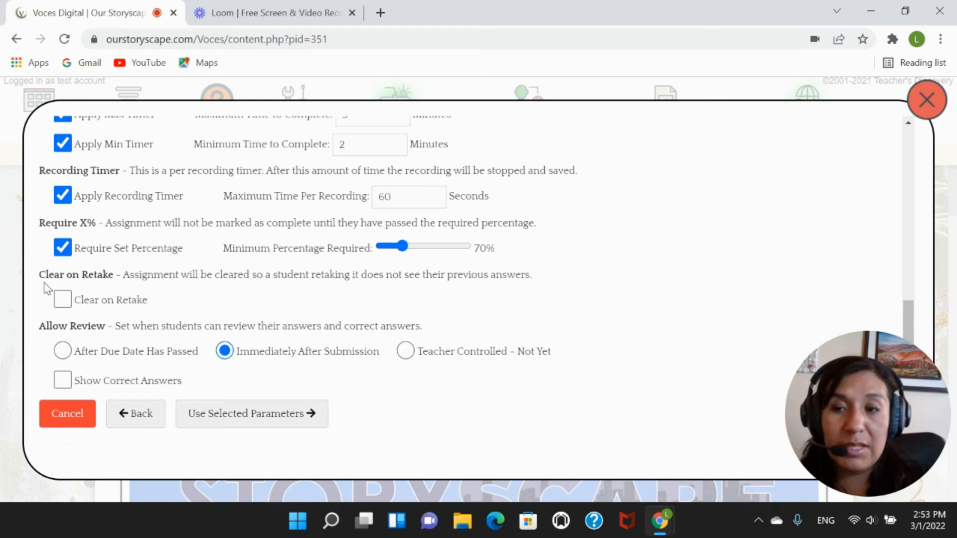
left_click(64, 303)
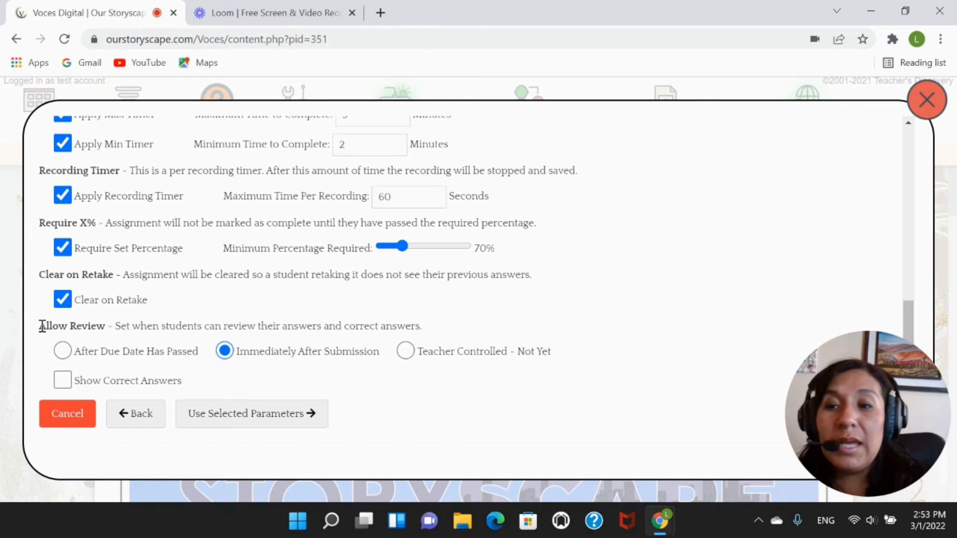
Set Allow Review to After Due Date Has Passed, switch it to Teacher Controlled - Not Yet, and enable Show Correct Answers.
left_click_drag(42, 327, 106, 325)
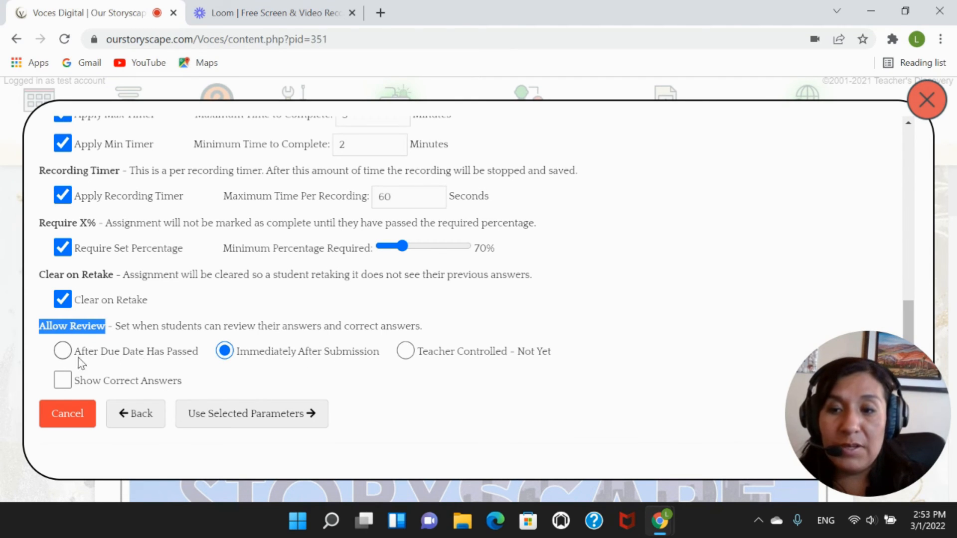
left_click(62, 352)
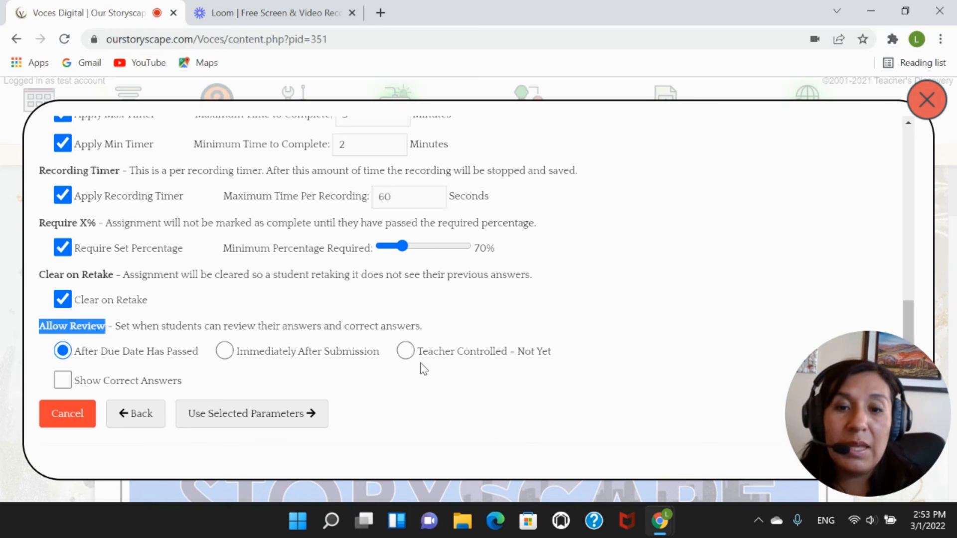
left_click(405, 352)
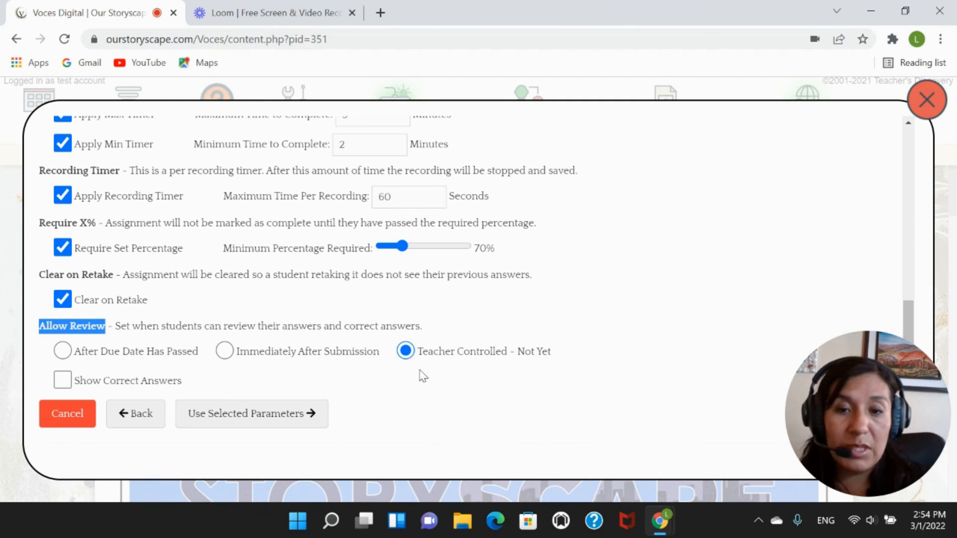
left_click(60, 381)
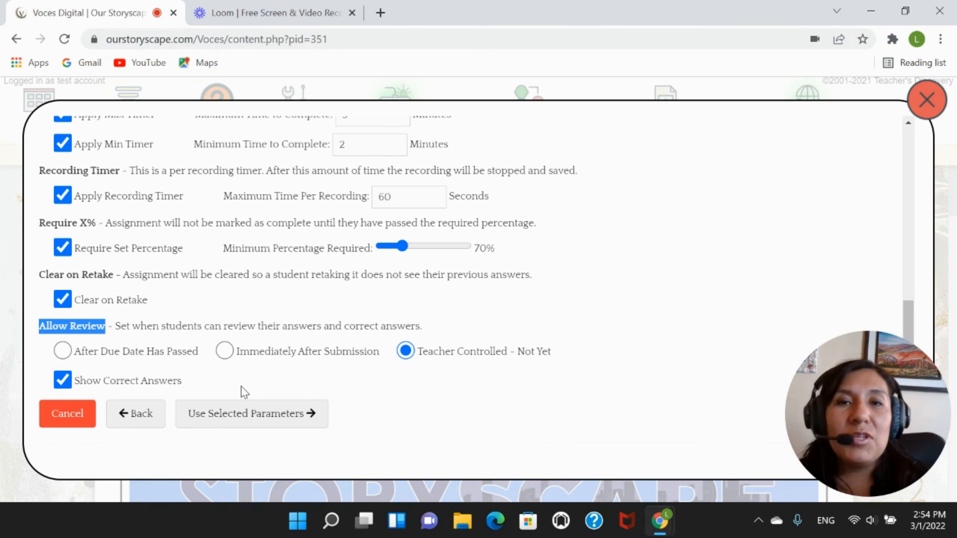
Close the assignment wizard without applying the selected parameters and open the Help page.
left_click(928, 101)
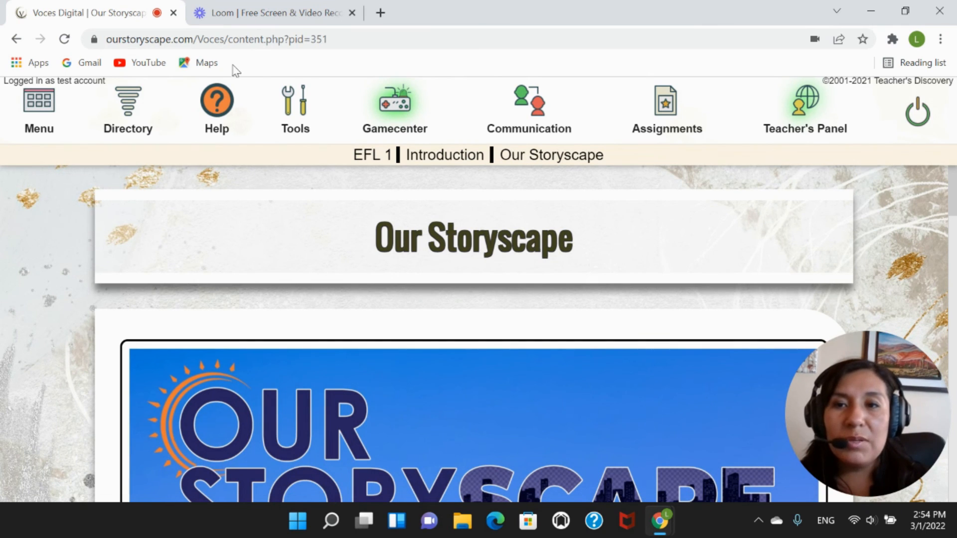
left_click(229, 100)
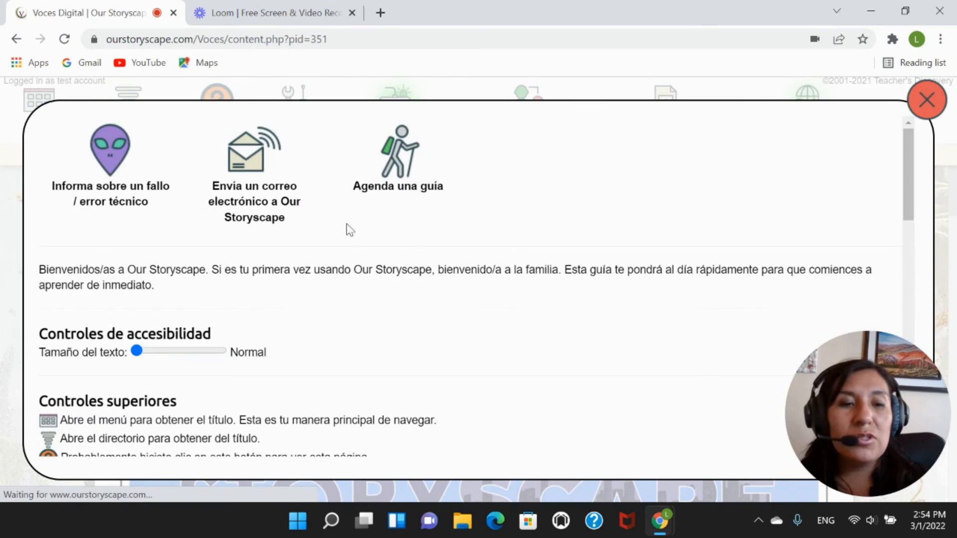